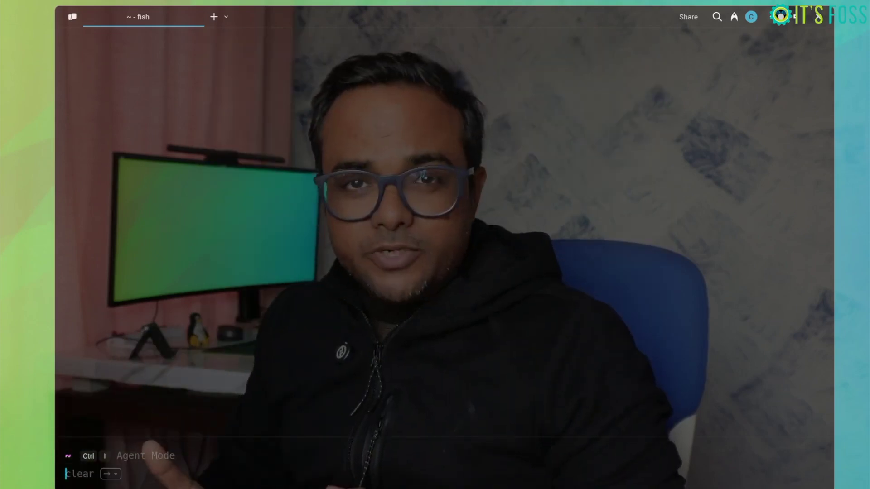
type("sudo pacman -S --needed base-devel git")
Install base-devel and git with pacman, then clone the yay-git repository from the AUR
key("Return")
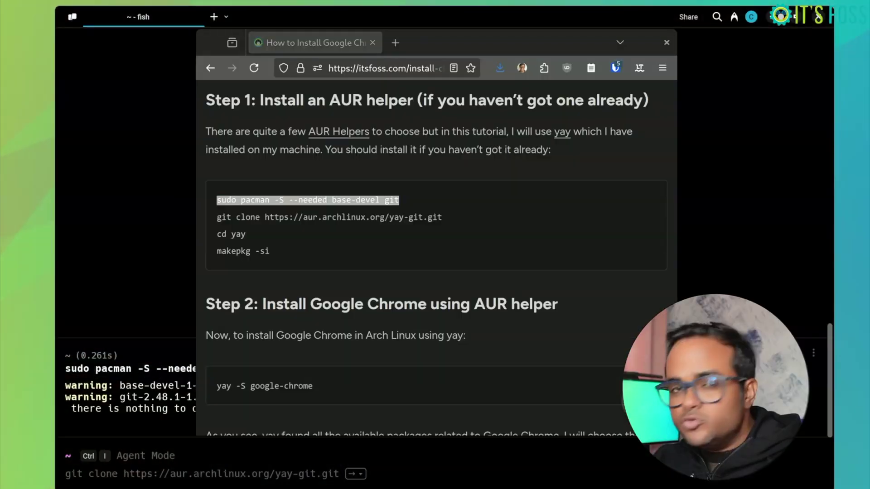
left_click_drag(217, 217, 442, 218)
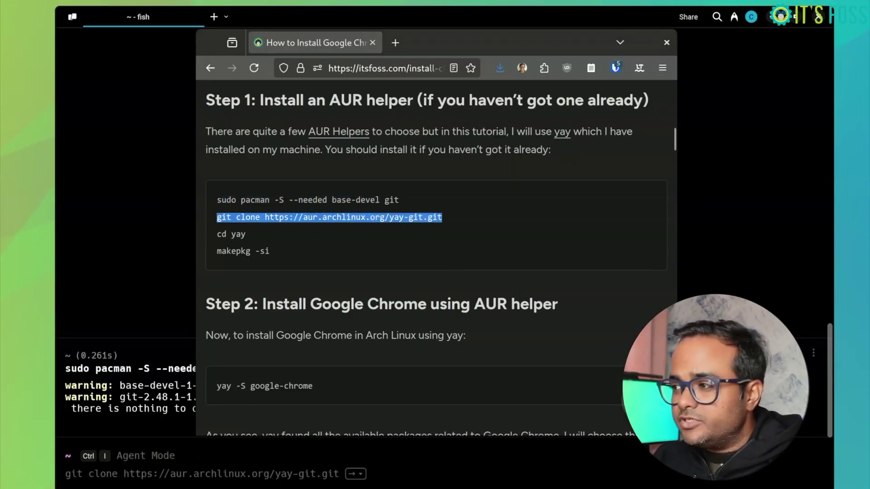
right_click(301, 216)
left_click(320, 227)
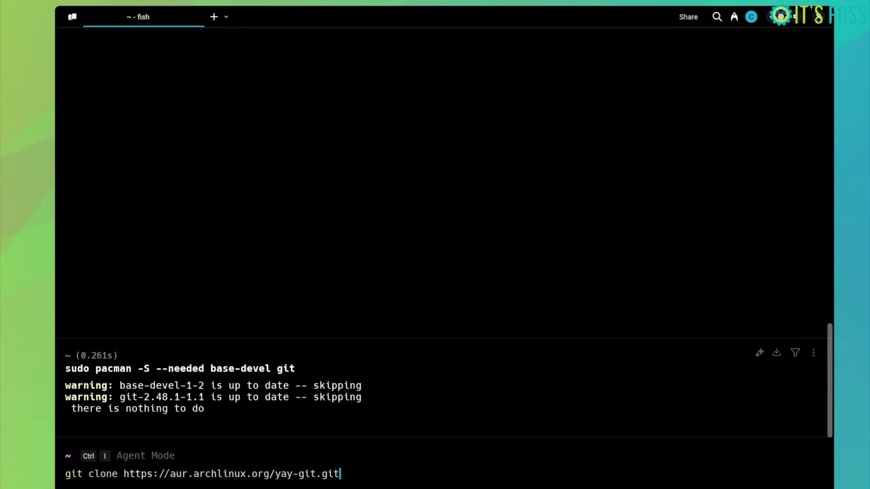
key("Return")
type("cd yay-")
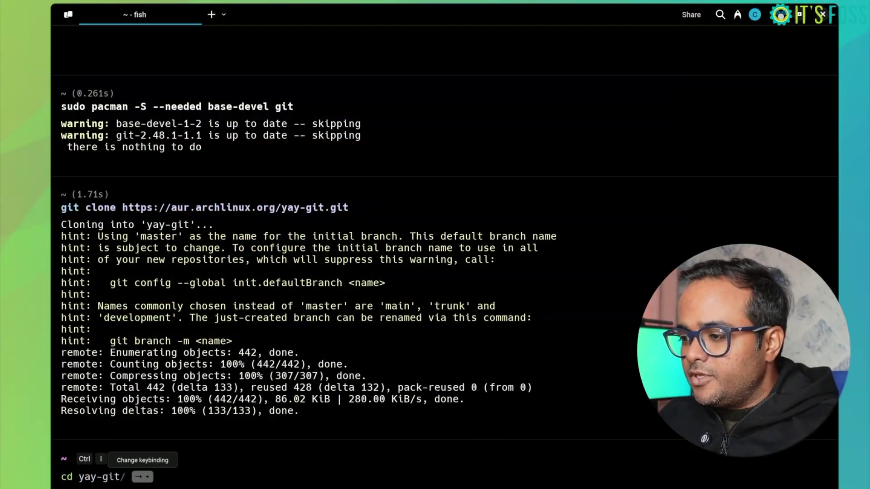
In the yay-git folder, build yay with makepkg -si, approving the go dependency and install
key("Right")
key("Return")
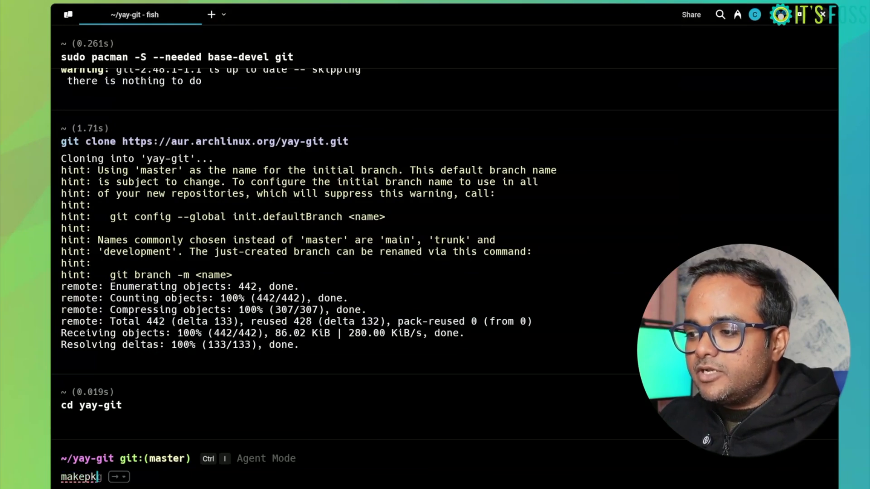
type("g -si")
key("Return")
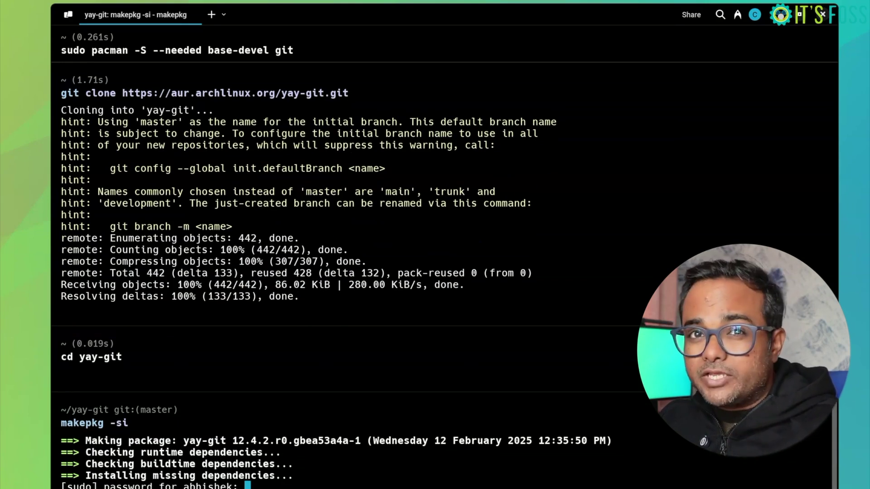
key("Return")
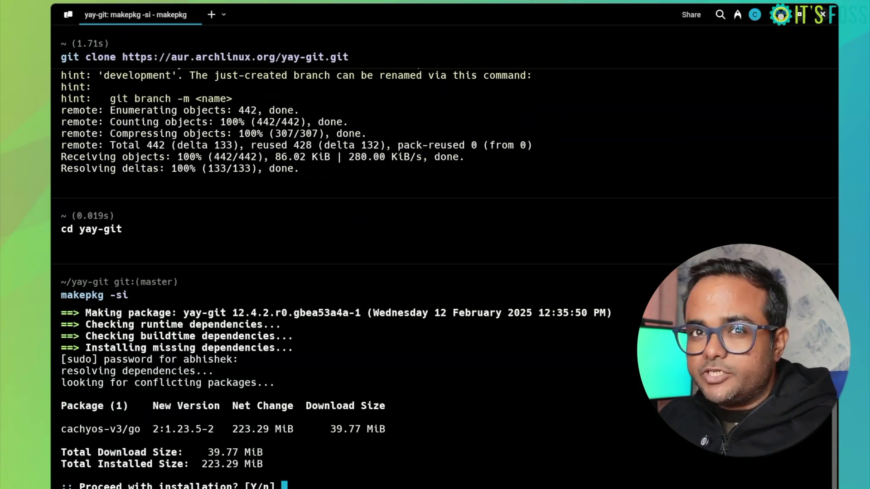
type("y")
key("Return")
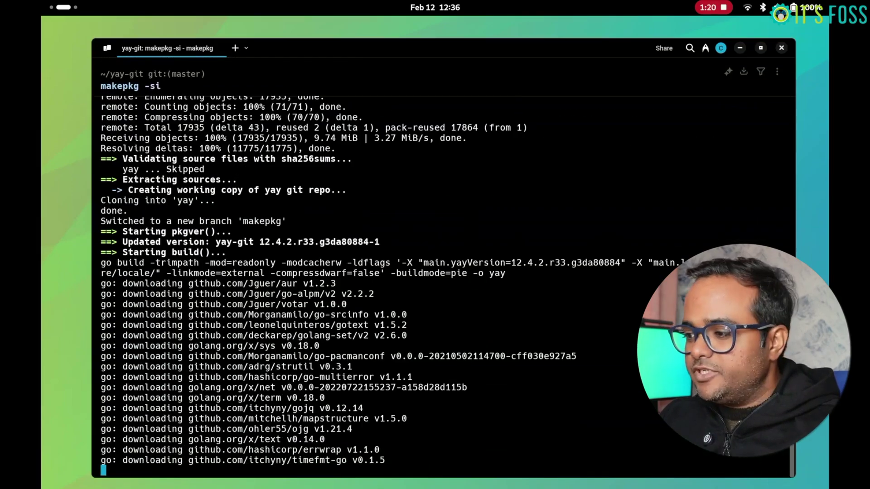
key("Return")
type("y")
key("Return")
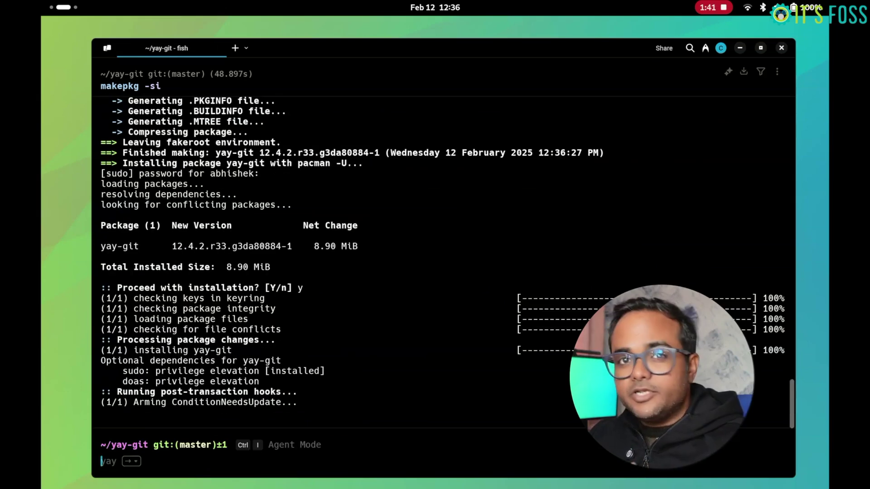
Ask Agent Mode 'install chrome on arch' and run its suggested yay -S google-chrome command
key("ctrl+i")
type("install chrome on arch")
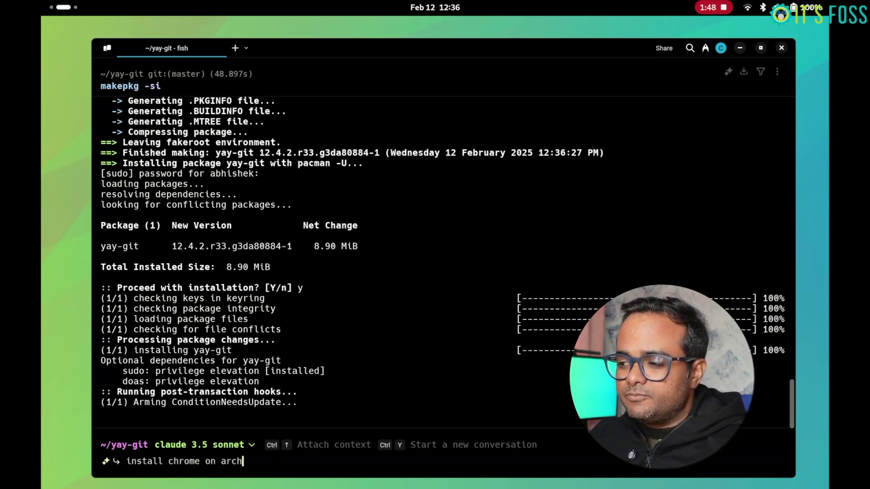
key("Return")
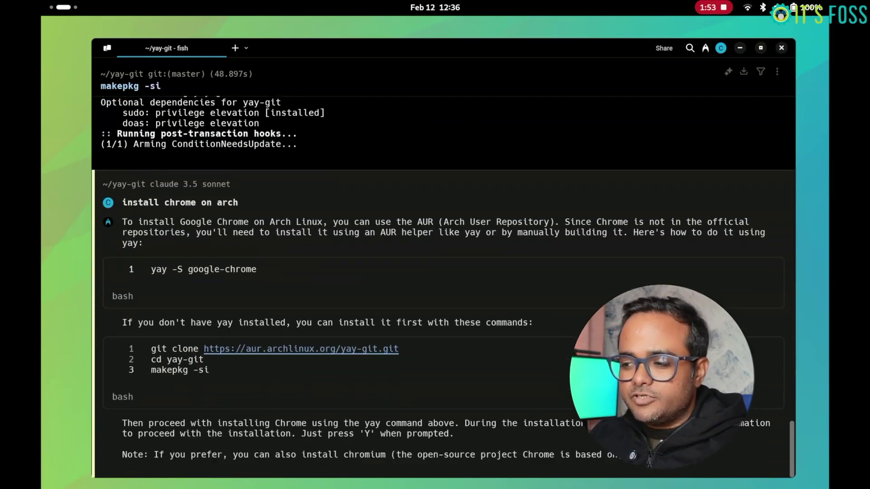
scroll(442, 258, "up", 3)
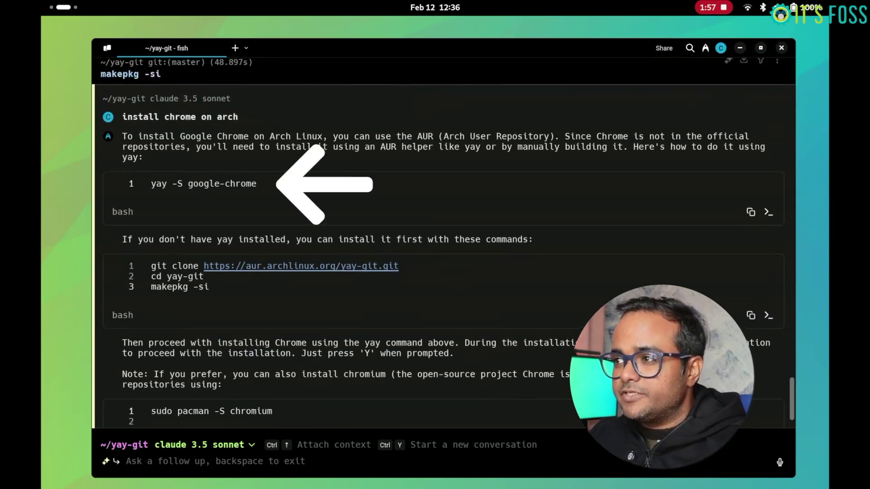
left_click(769, 212)
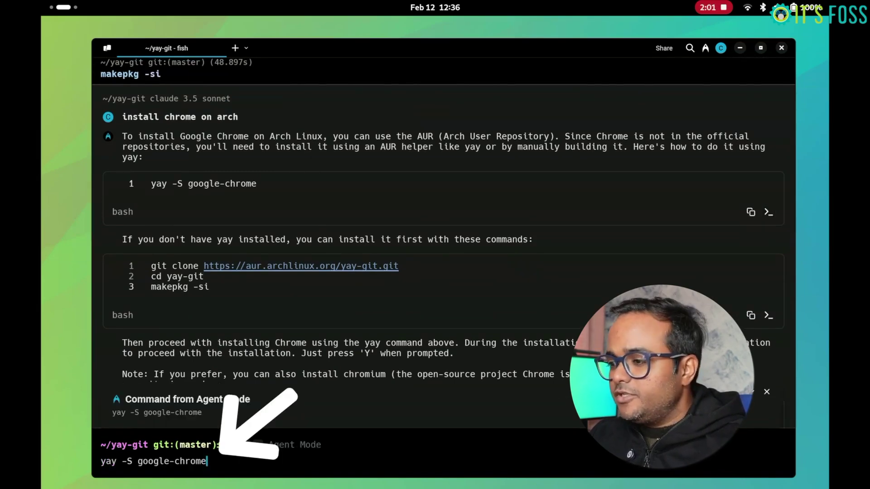
key("Return")
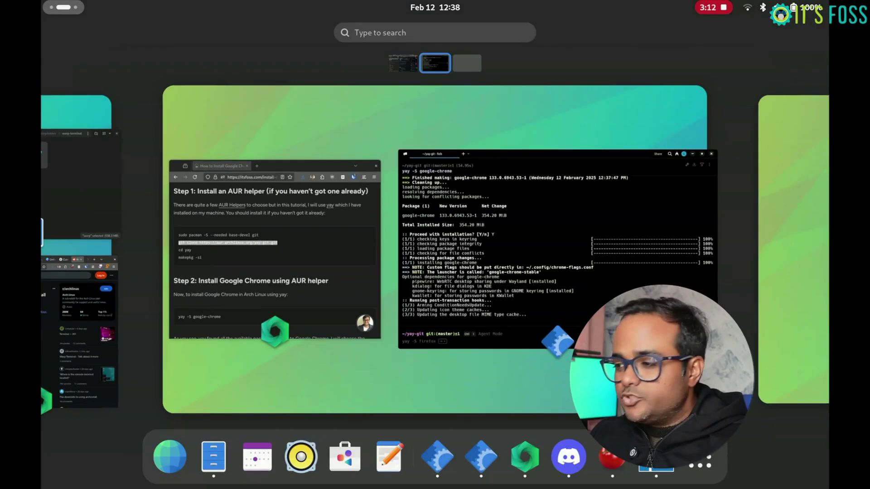
type("chrom")
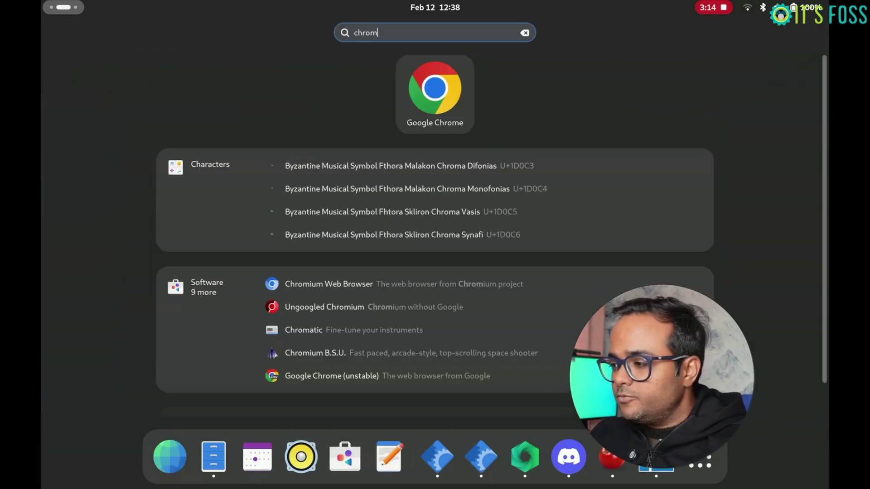
Launch Google Chrome from the Activities search and accept the welcome dialog with OK
key("Return")
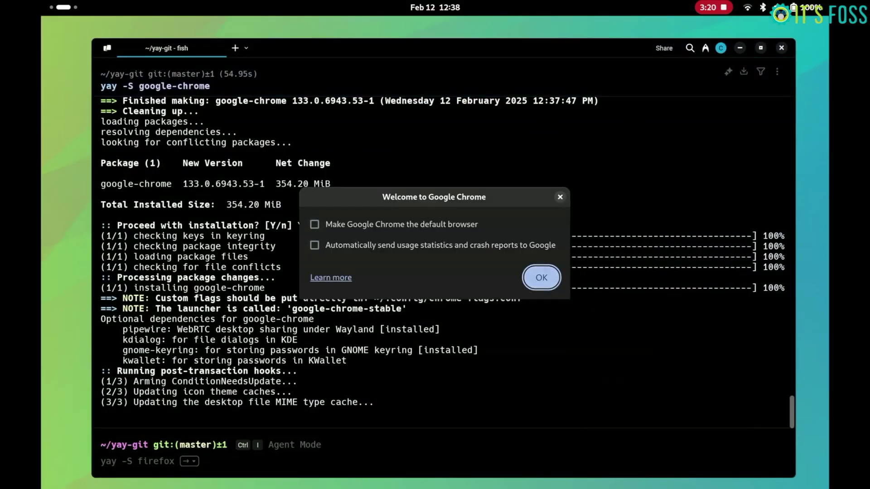
key("Return")
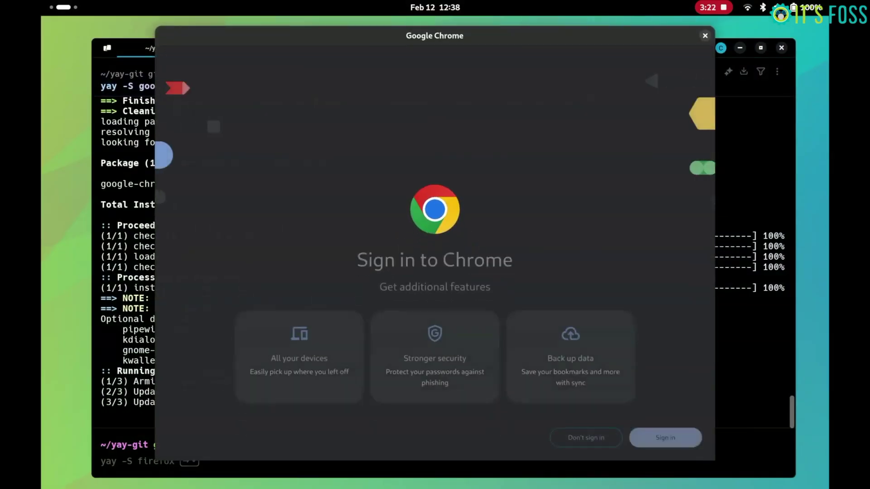